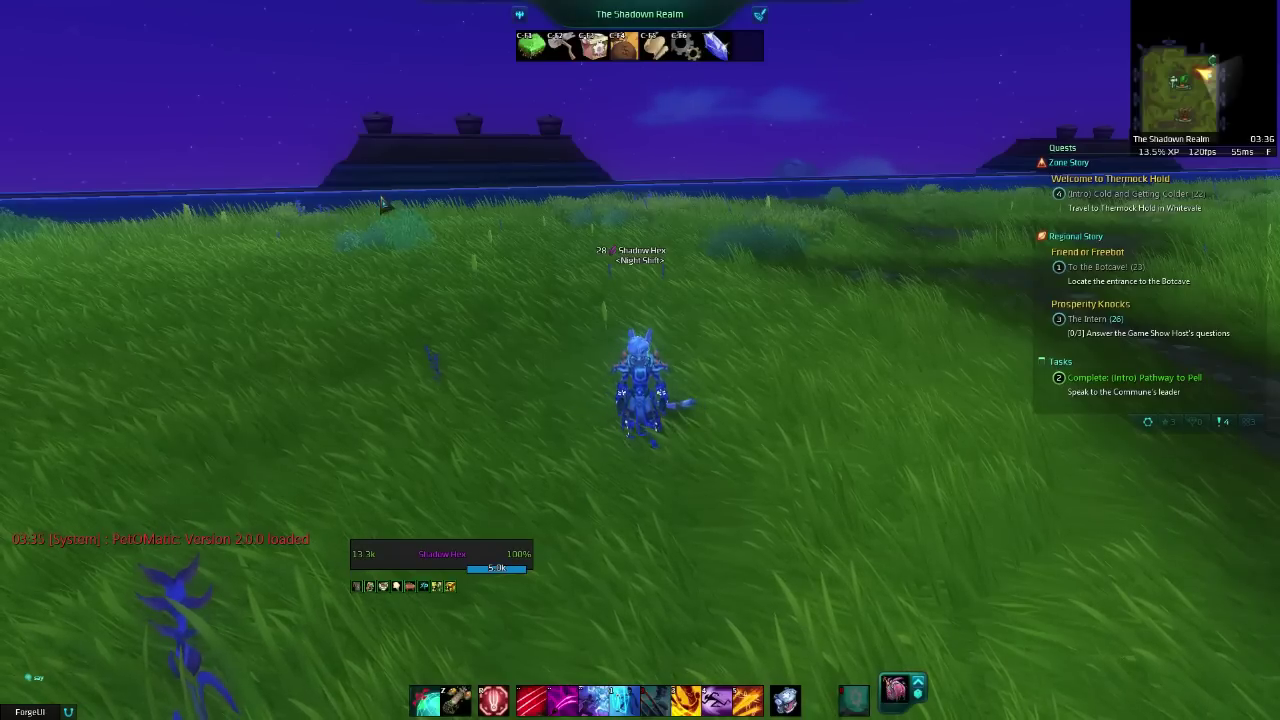
- Open ForgeUI from the game Options menu and drag its window into position
key("Escape")
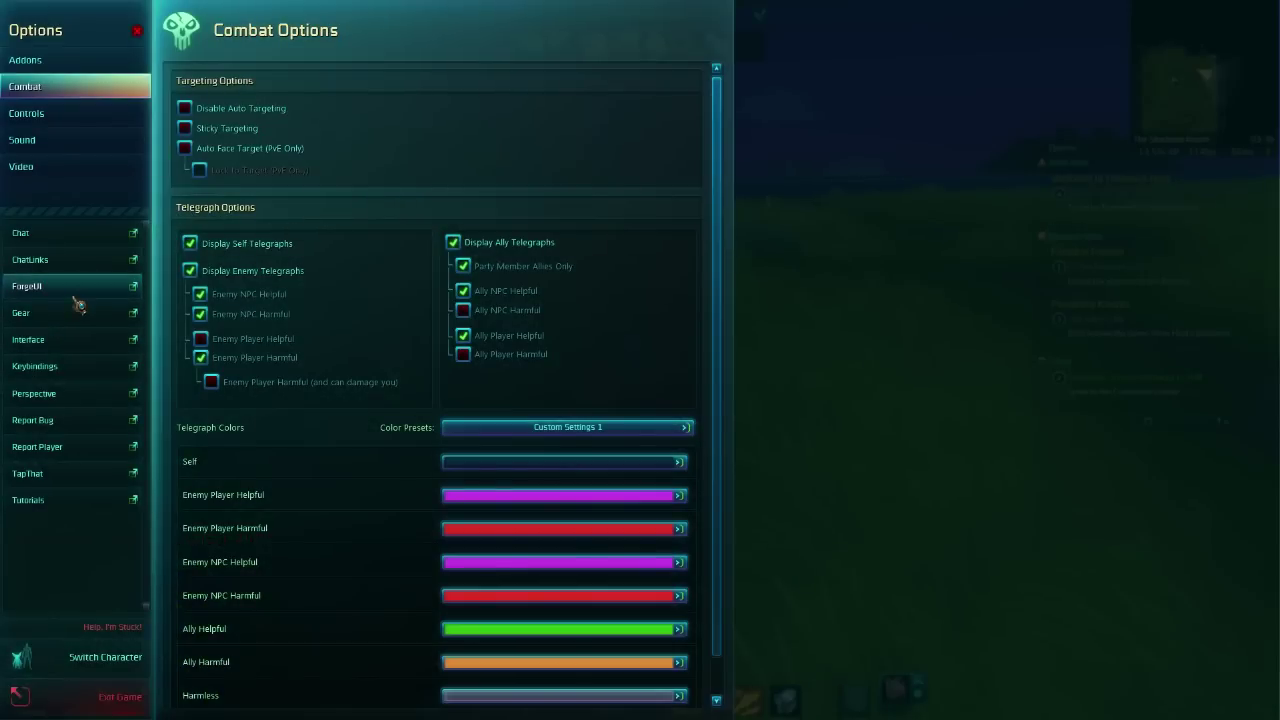
left_click(40, 293)
left_click_drag(647, 133, 694, 134)
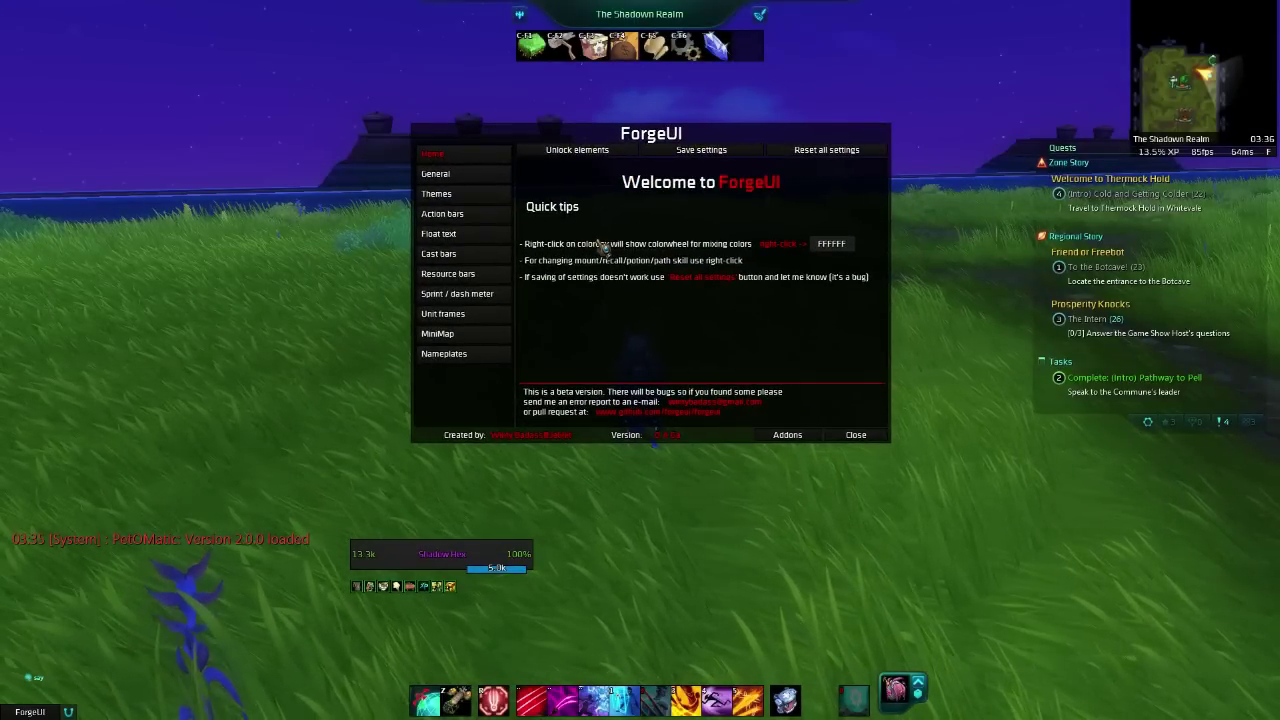
left_click_drag(606, 146, 568, 146)
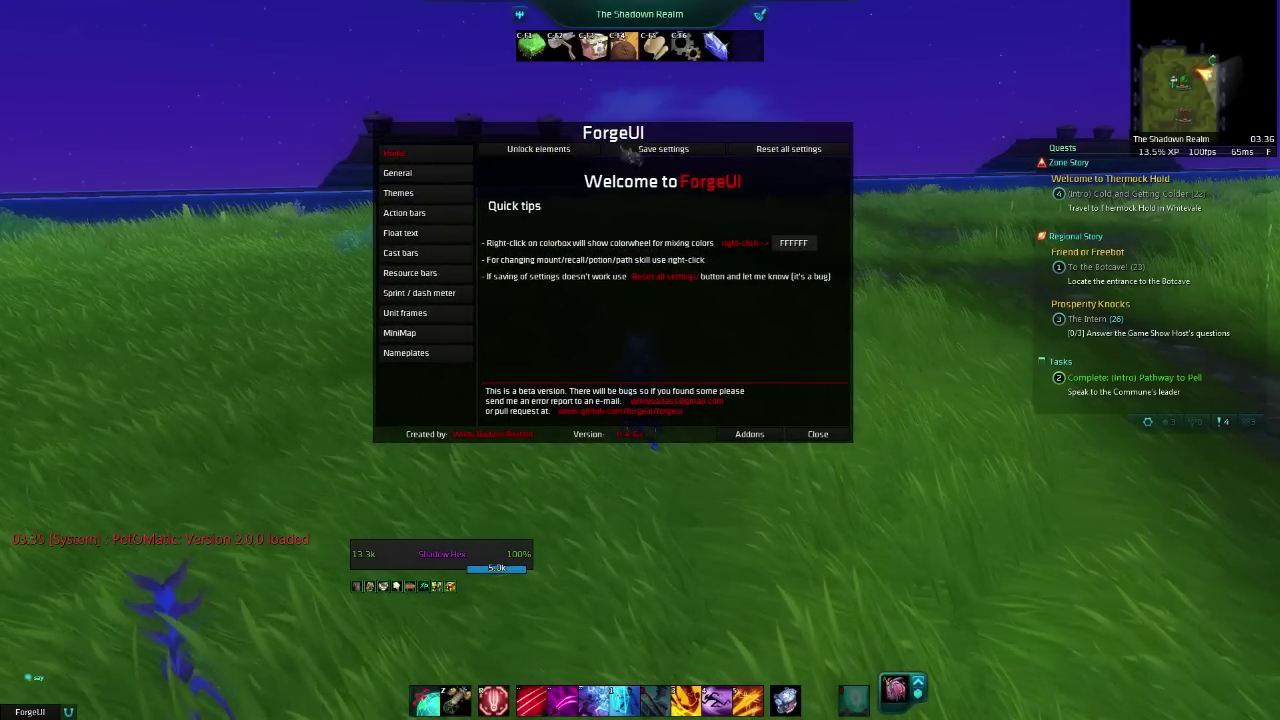
left_click_drag(716, 143, 710, 154)
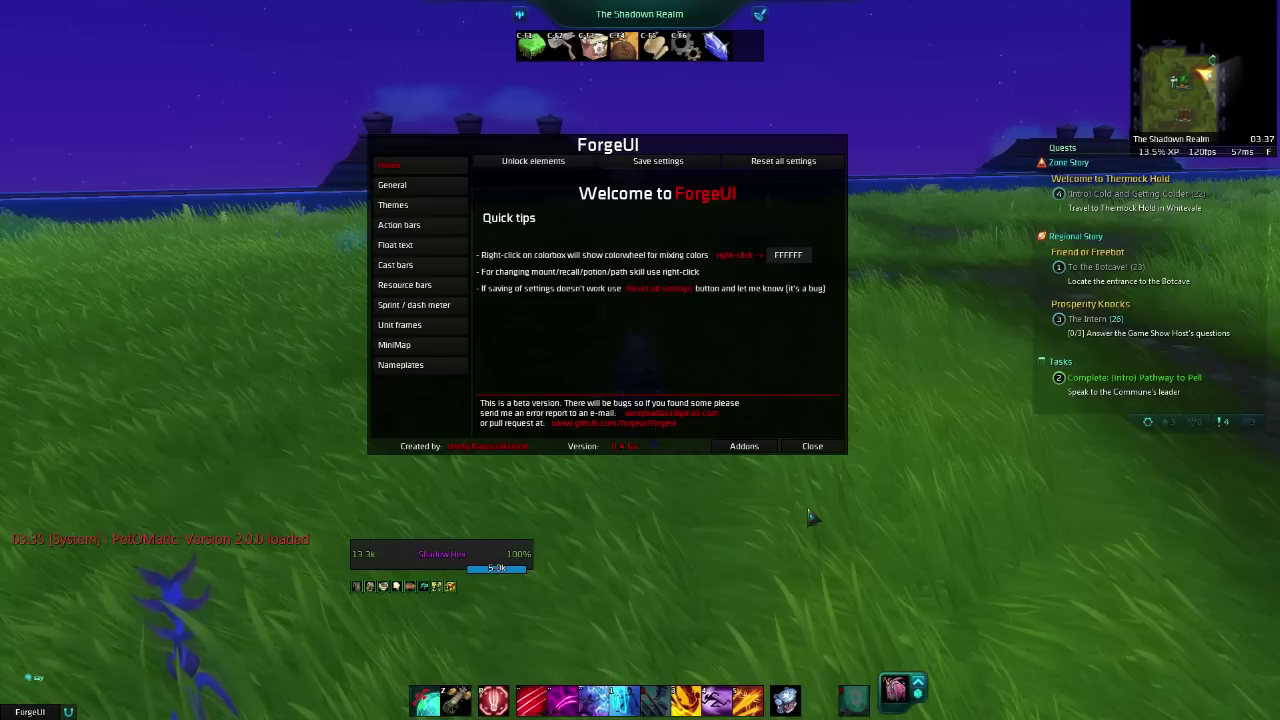
left_click_drag(625, 160, 620, 165)
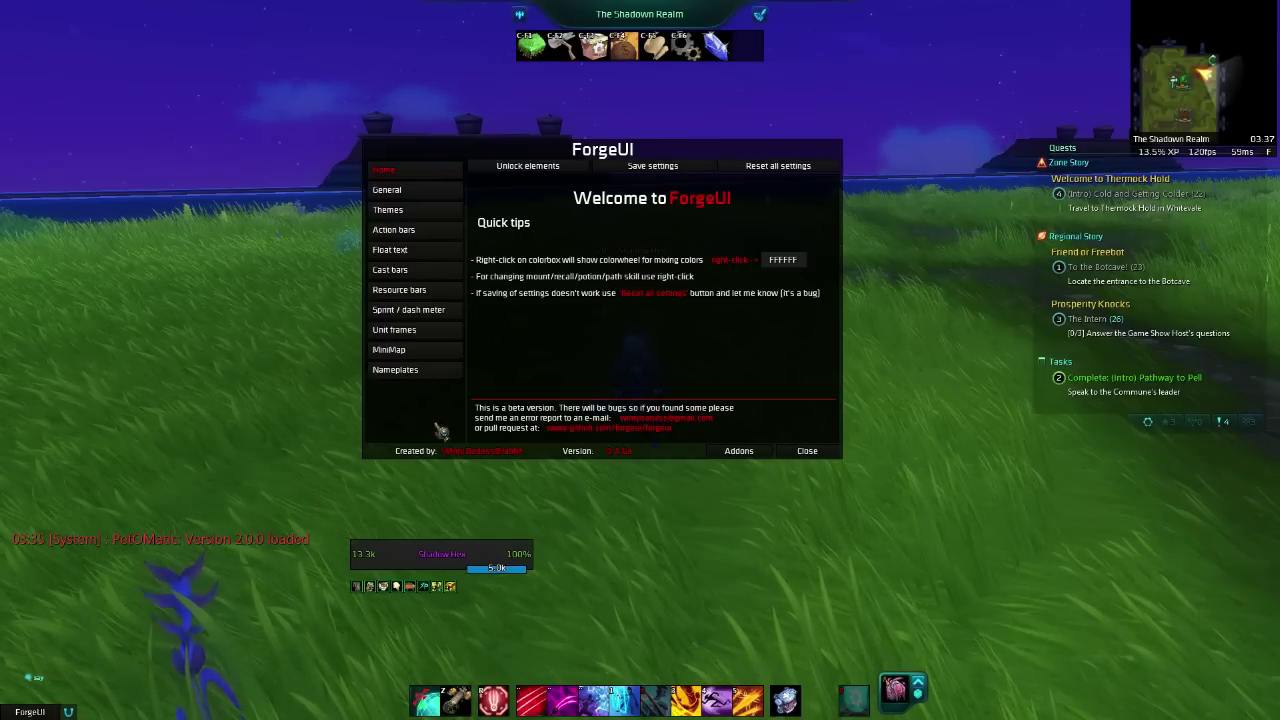
left_click_drag(613, 151, 621, 153)
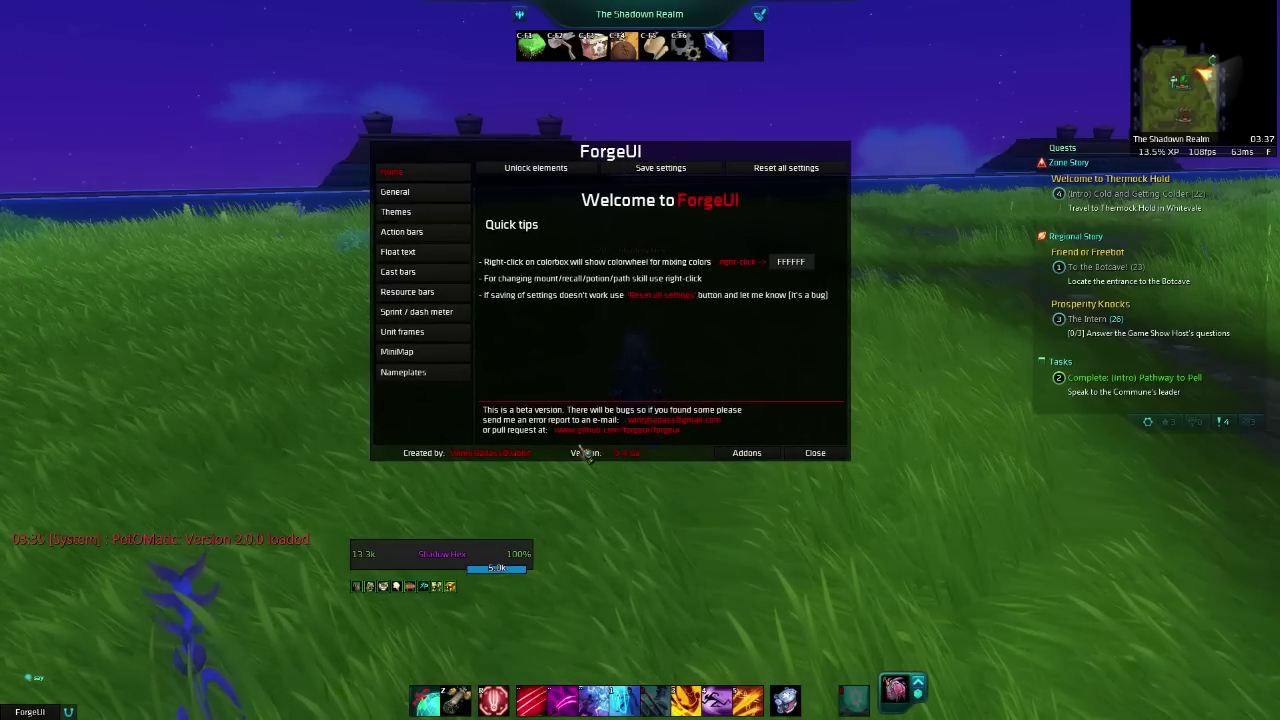
- Go through ForgeUI's General page to the Themes page
left_click(400, 192)
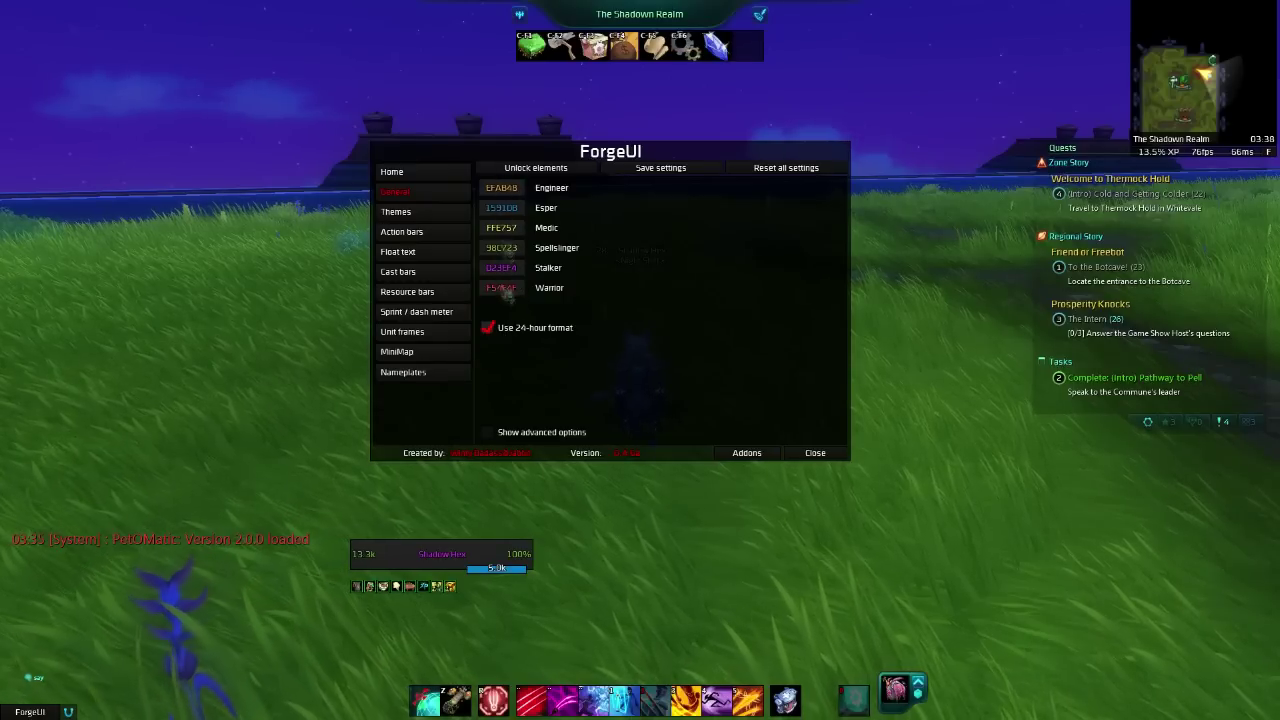
left_click(425, 214)
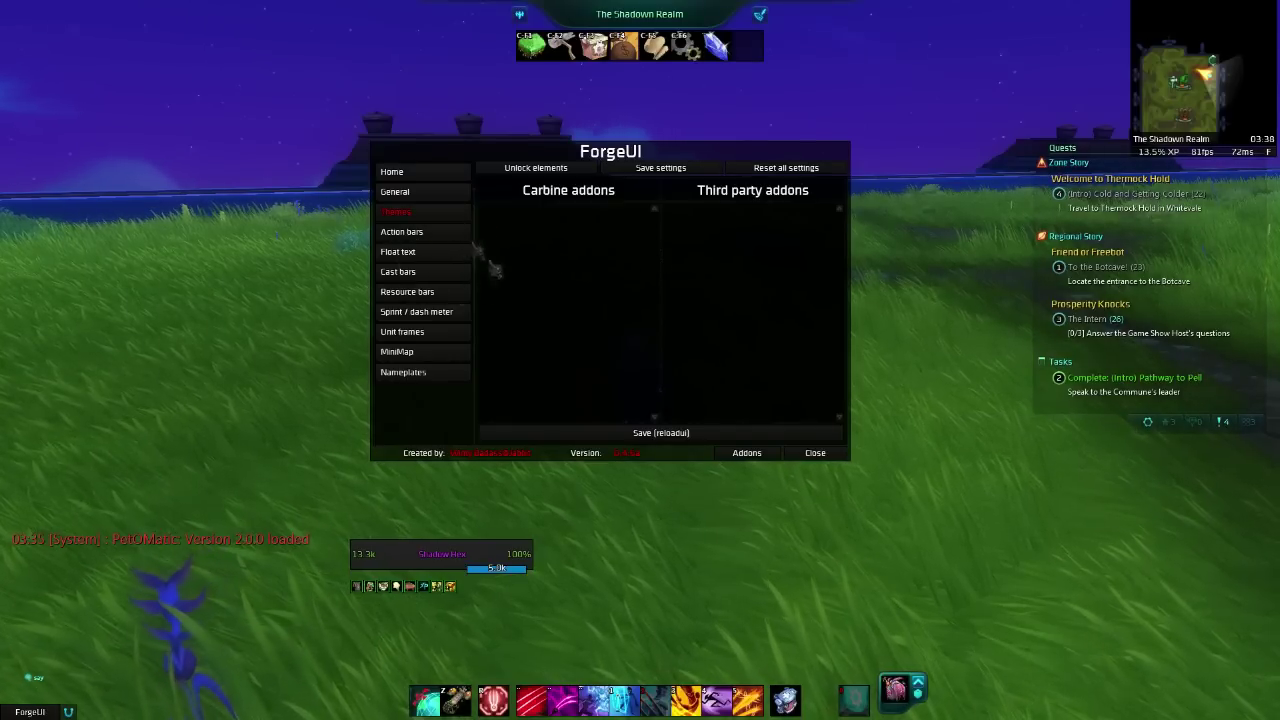
- In Action bars, toggle Side bar 1's Show option on and back off
left_click(424, 236)
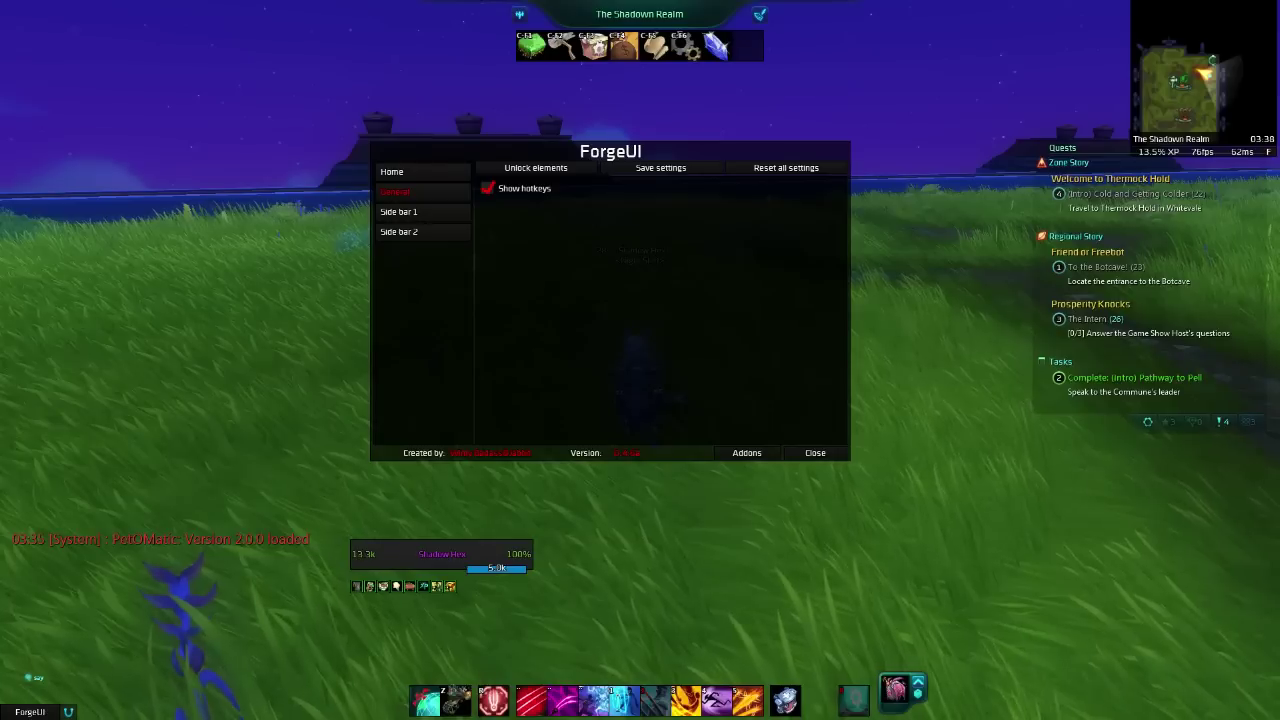
left_click(409, 213)
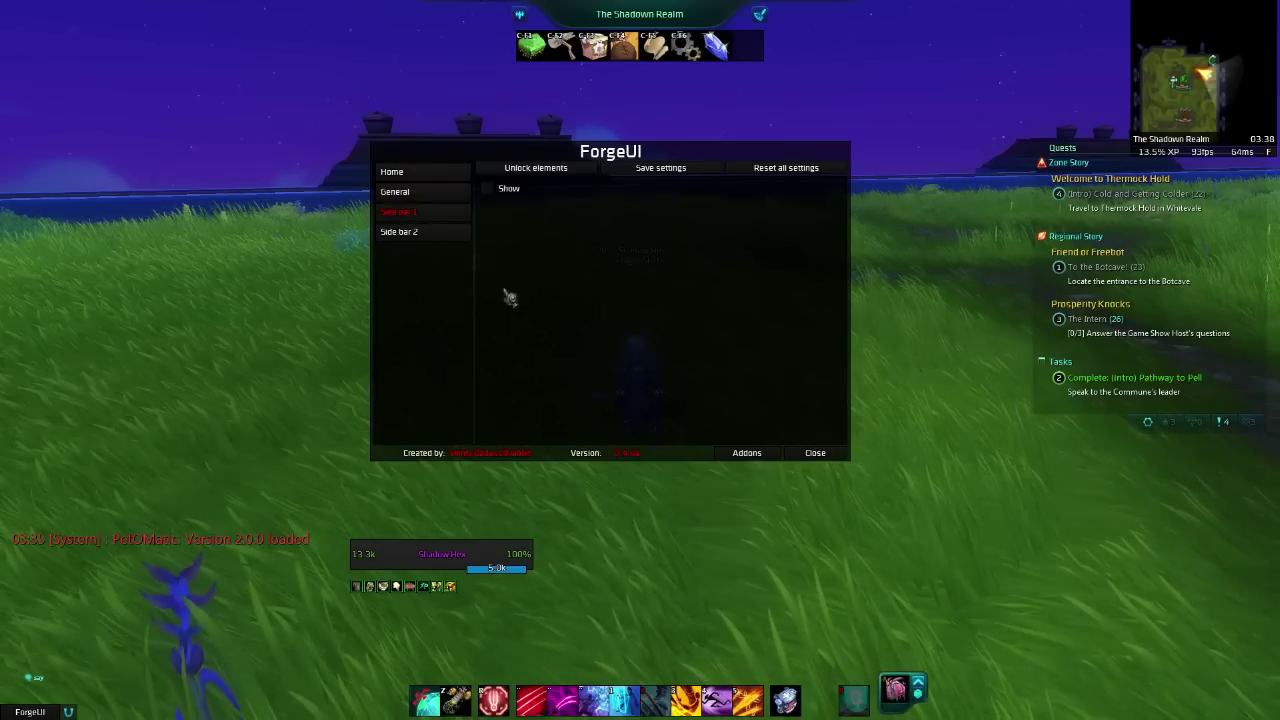
left_click(488, 190)
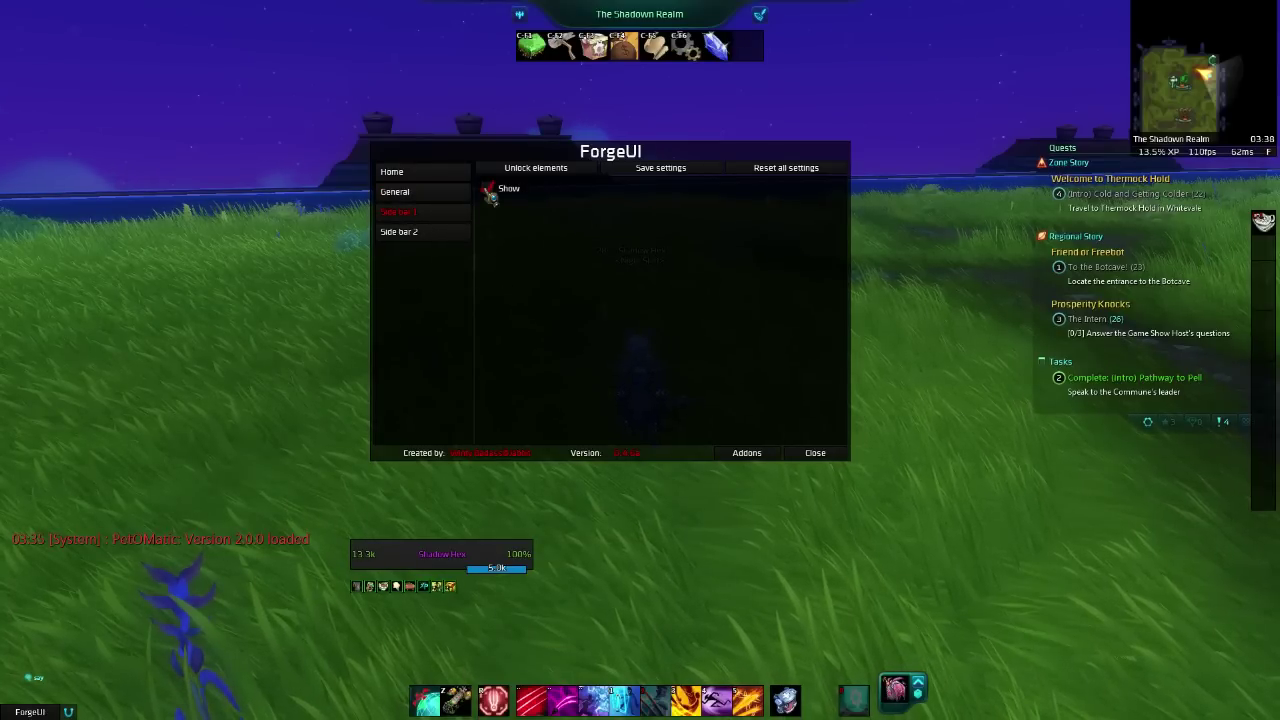
left_click(488, 190)
- Toggle Side bar 2's Show option on and off twice, leaving it hidden, then return Home
left_click(428, 231)
left_click(488, 189)
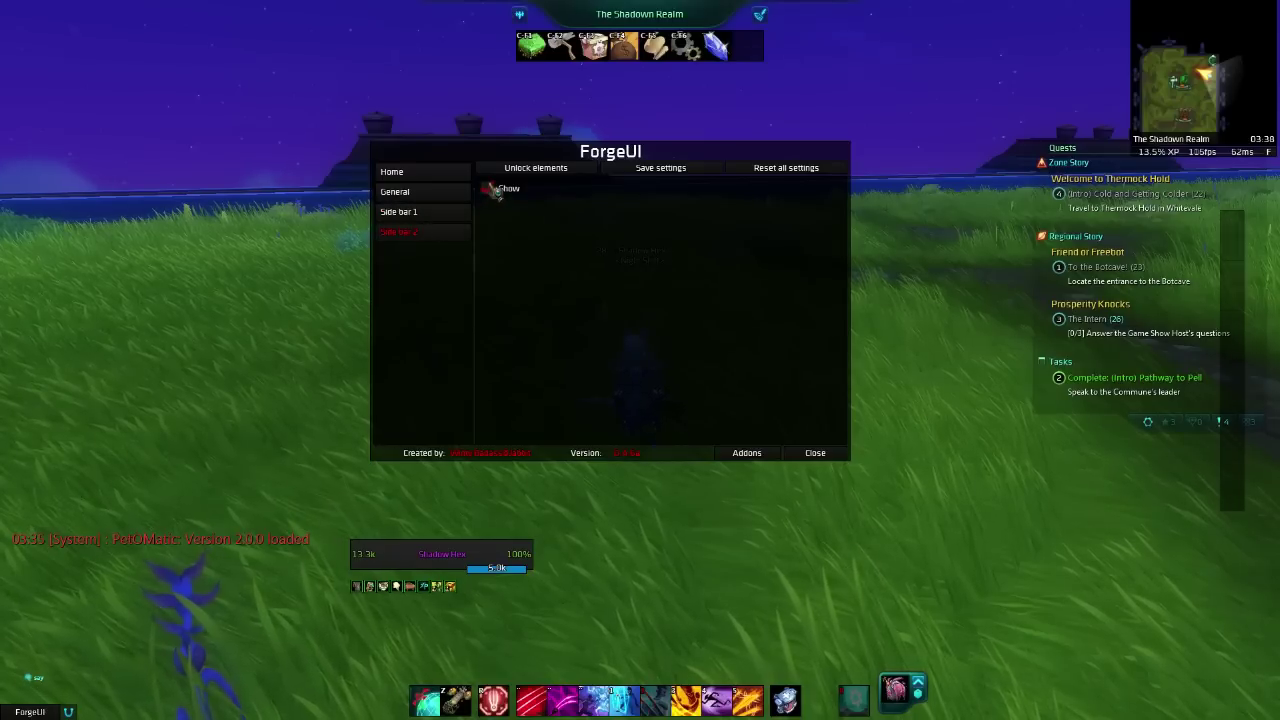
left_click(489, 191)
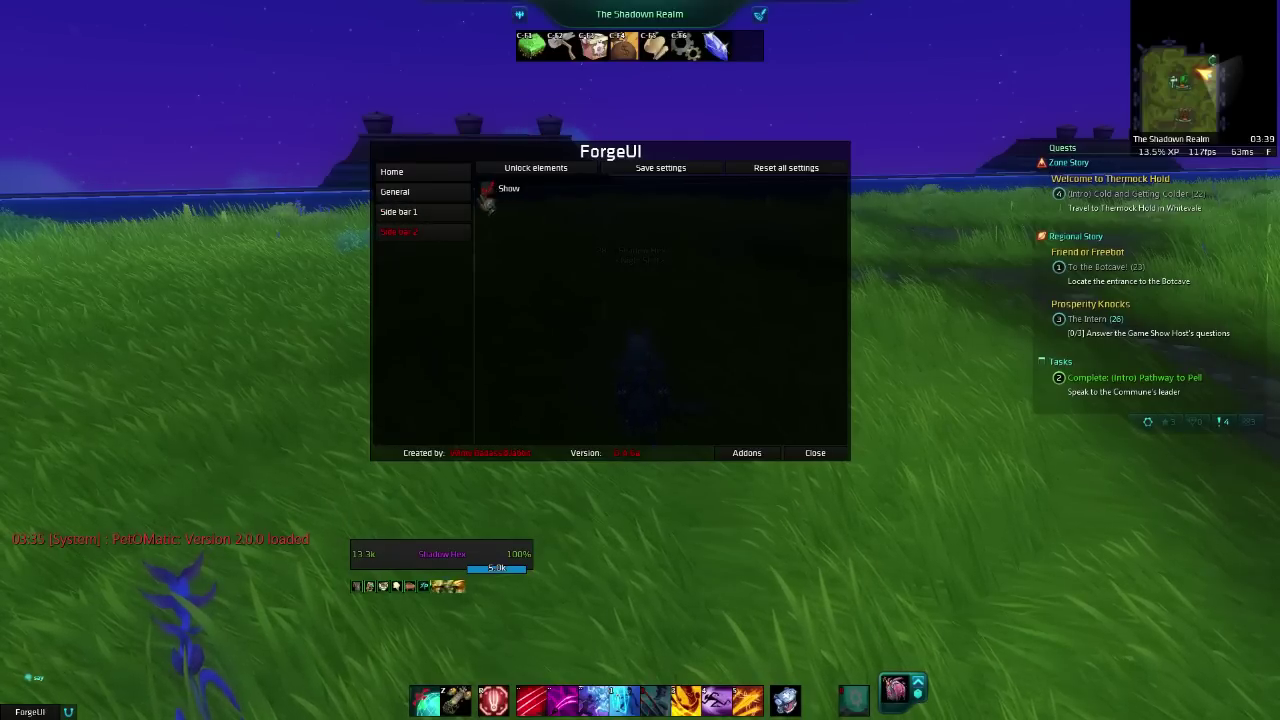
left_click(488, 190)
left_click(487, 190)
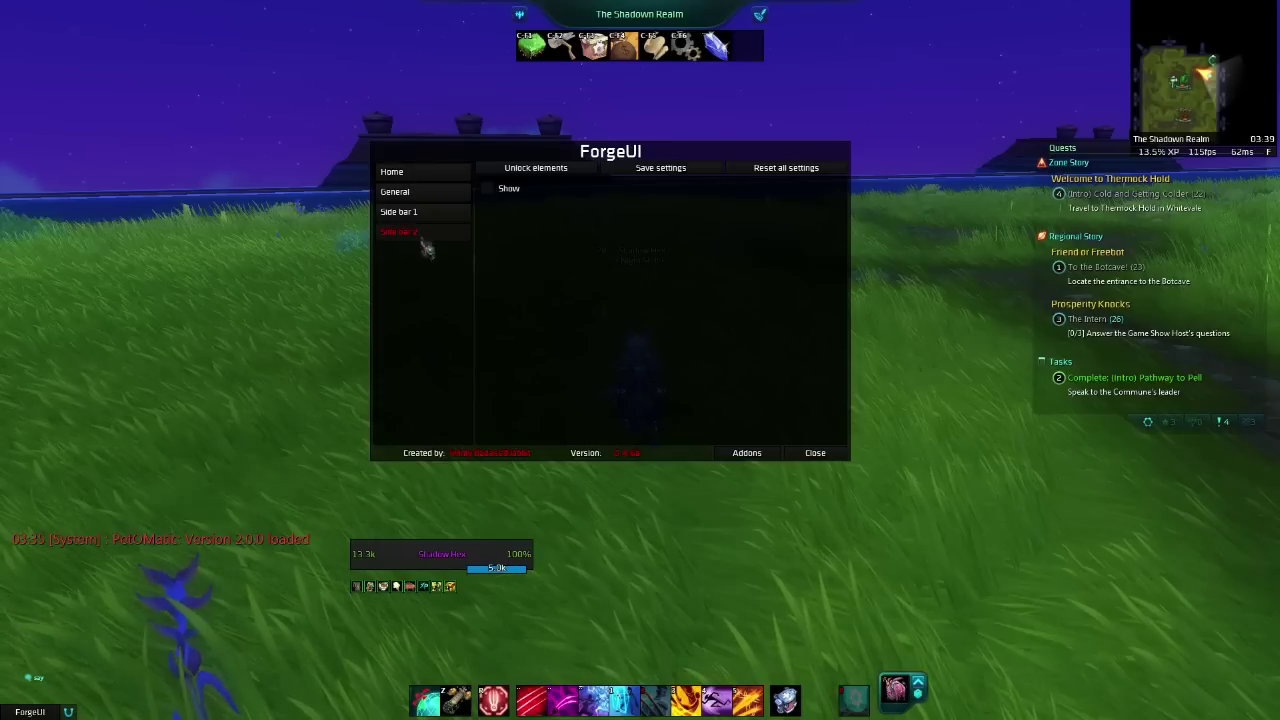
left_click(414, 173)
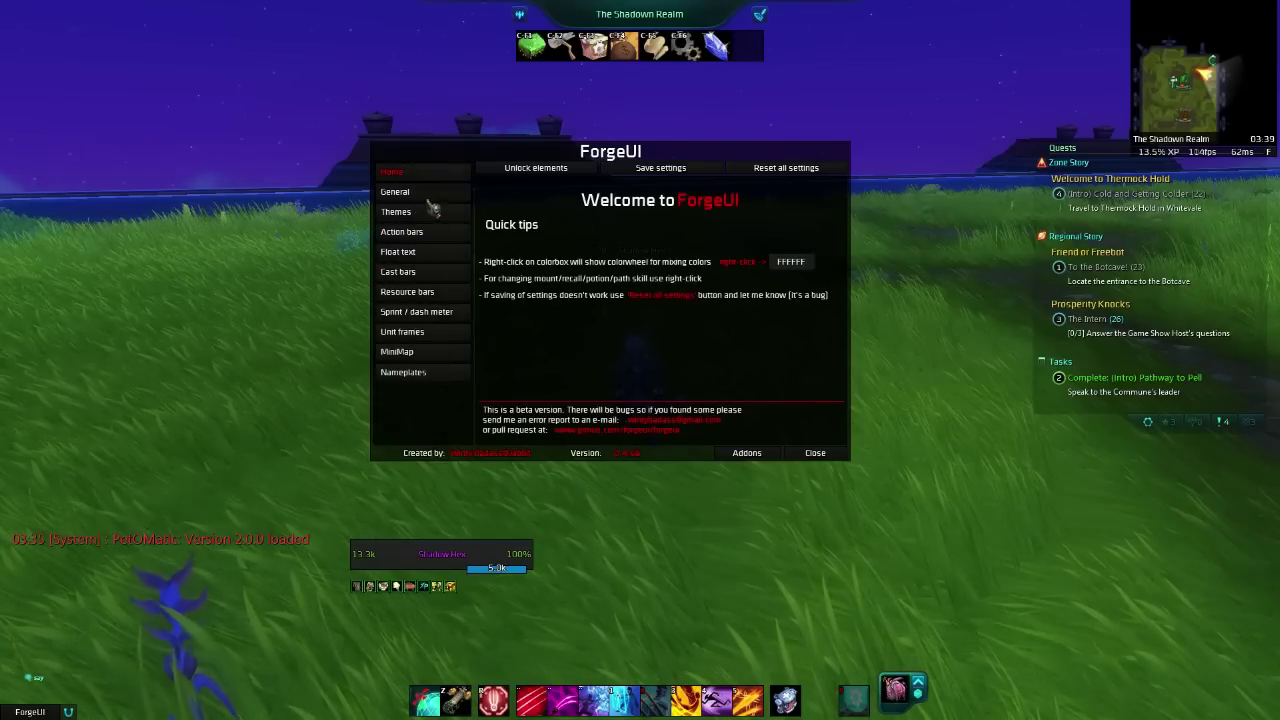
- View the Float text settings, then move on to the Cast bars page
left_click(425, 255)
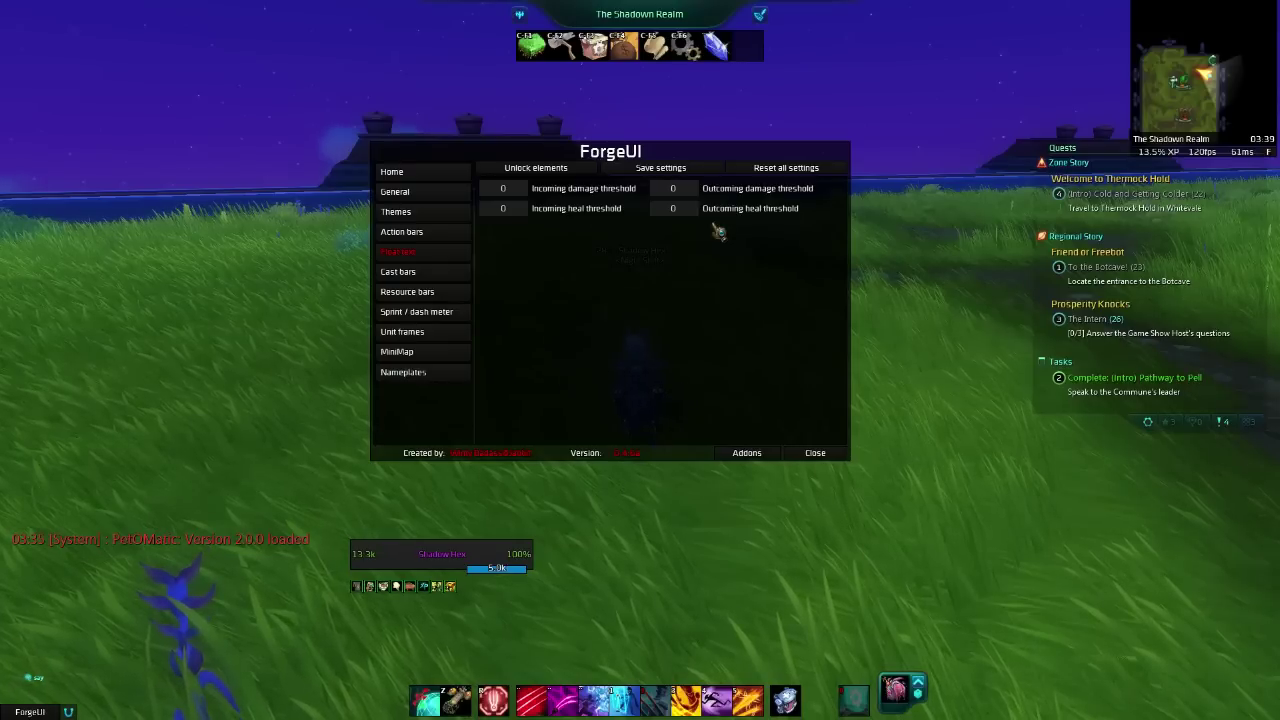
left_click(410, 273)
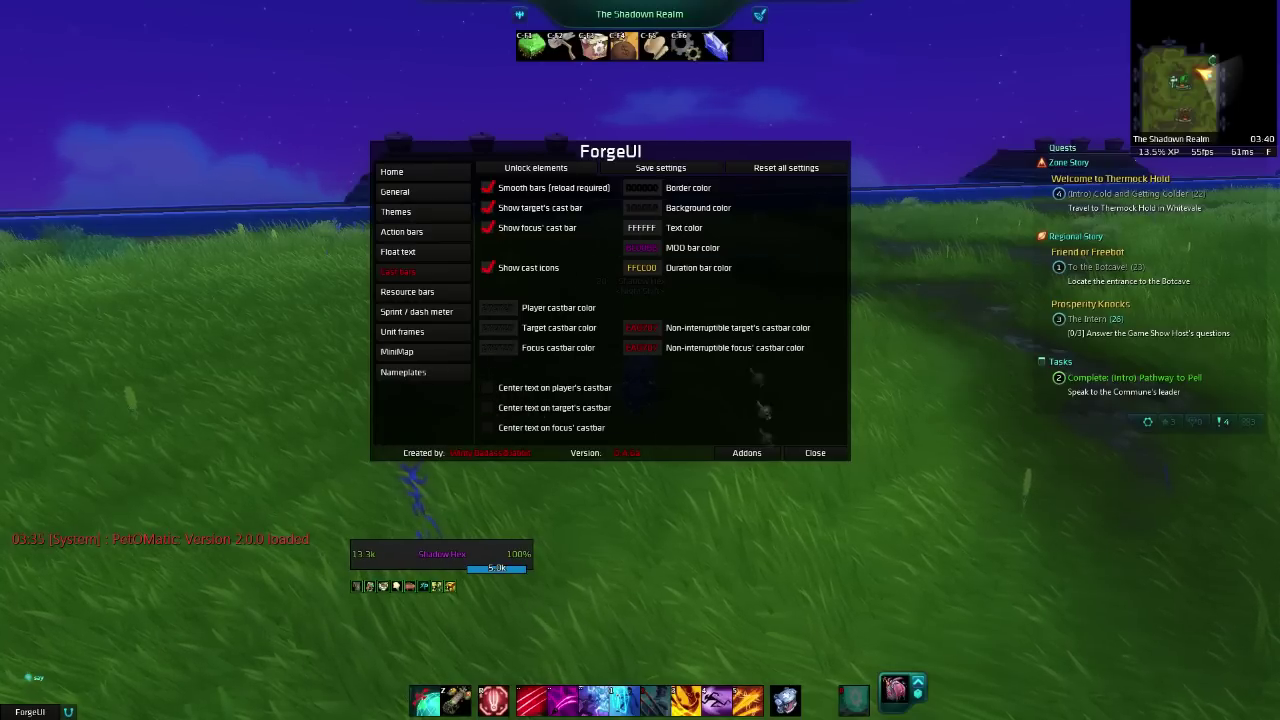
- Look through Resource bars and Sprint / dash meter, then open the Unit frames Player frame page
left_click(432, 293)
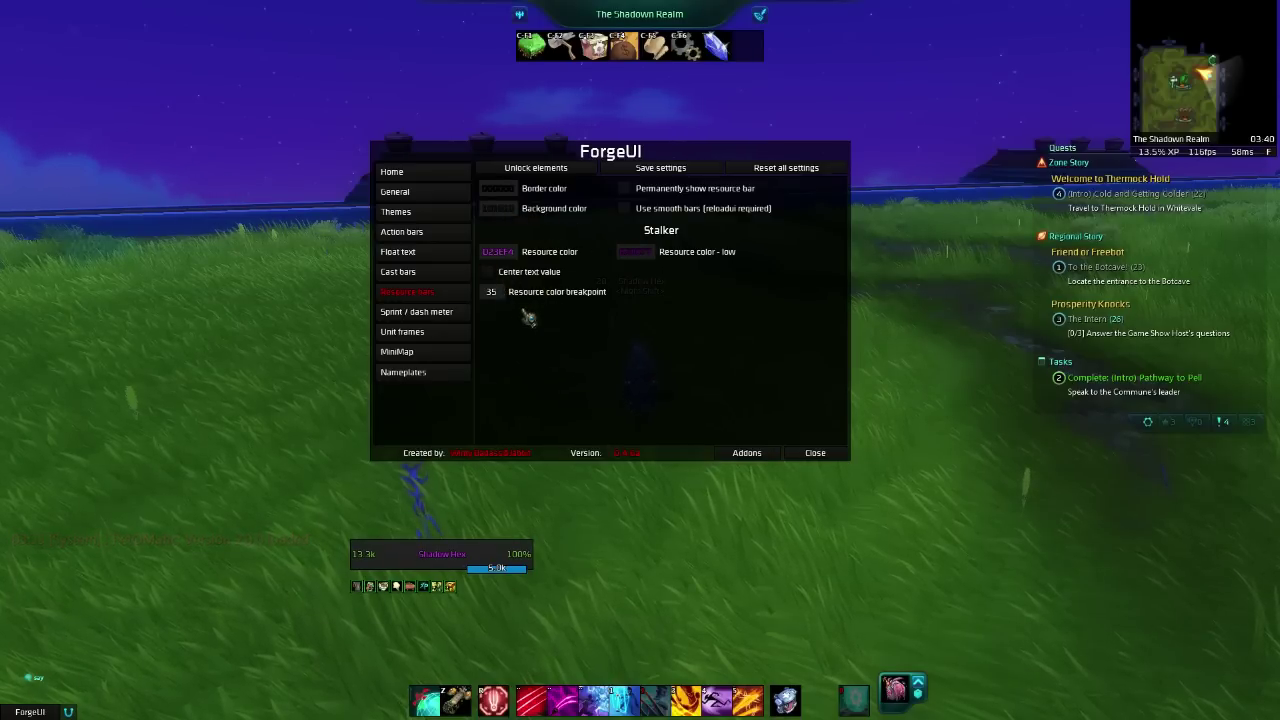
left_click(436, 312)
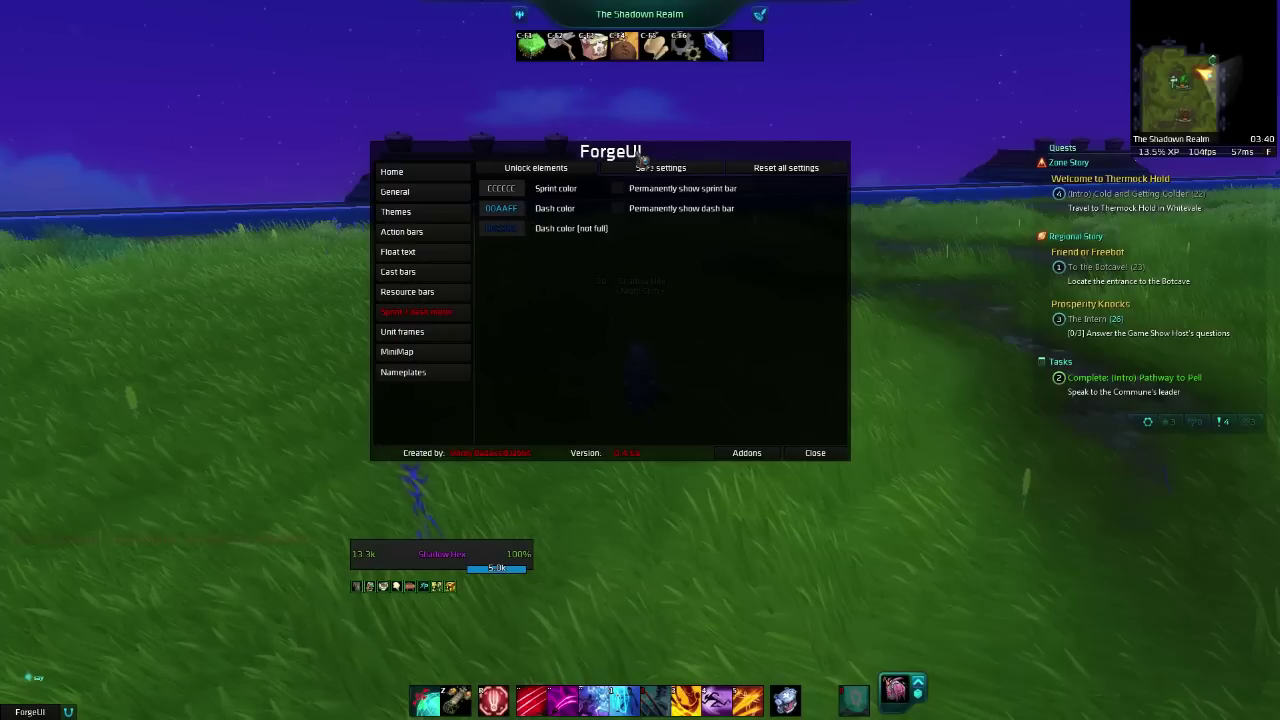
left_click_drag(637, 160, 642, 182)
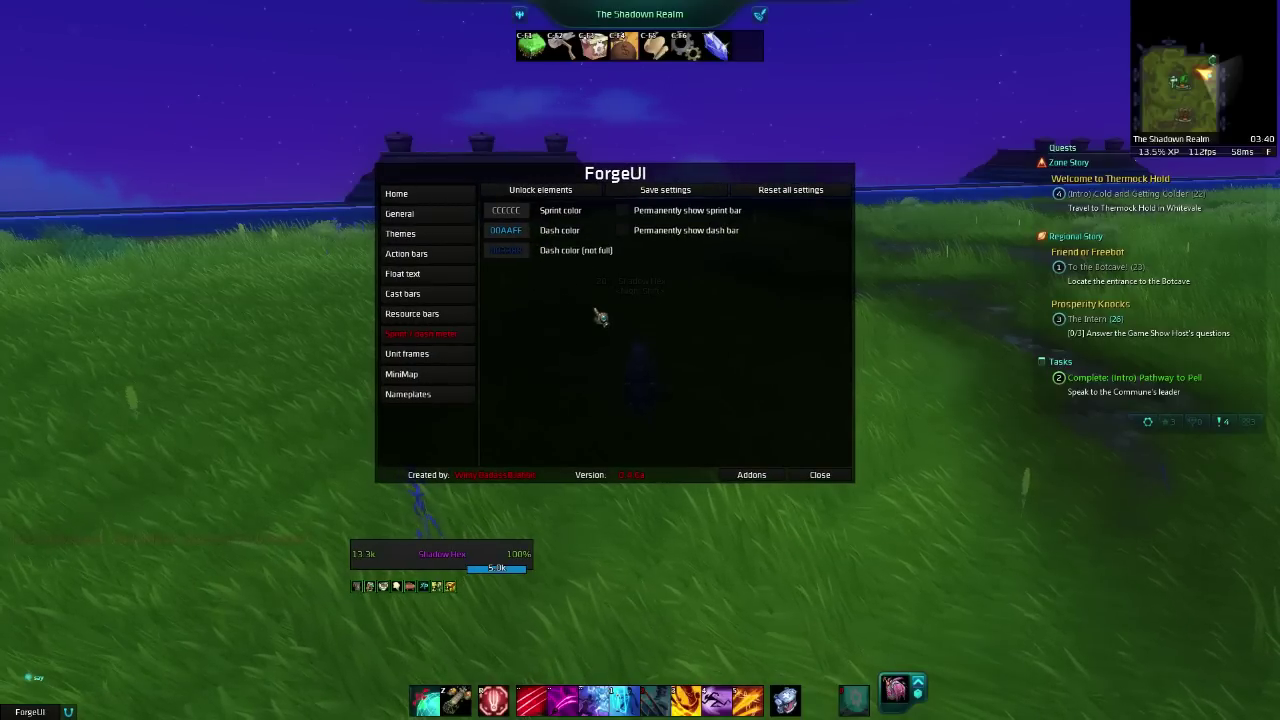
left_click_drag(650, 175, 634, 146)
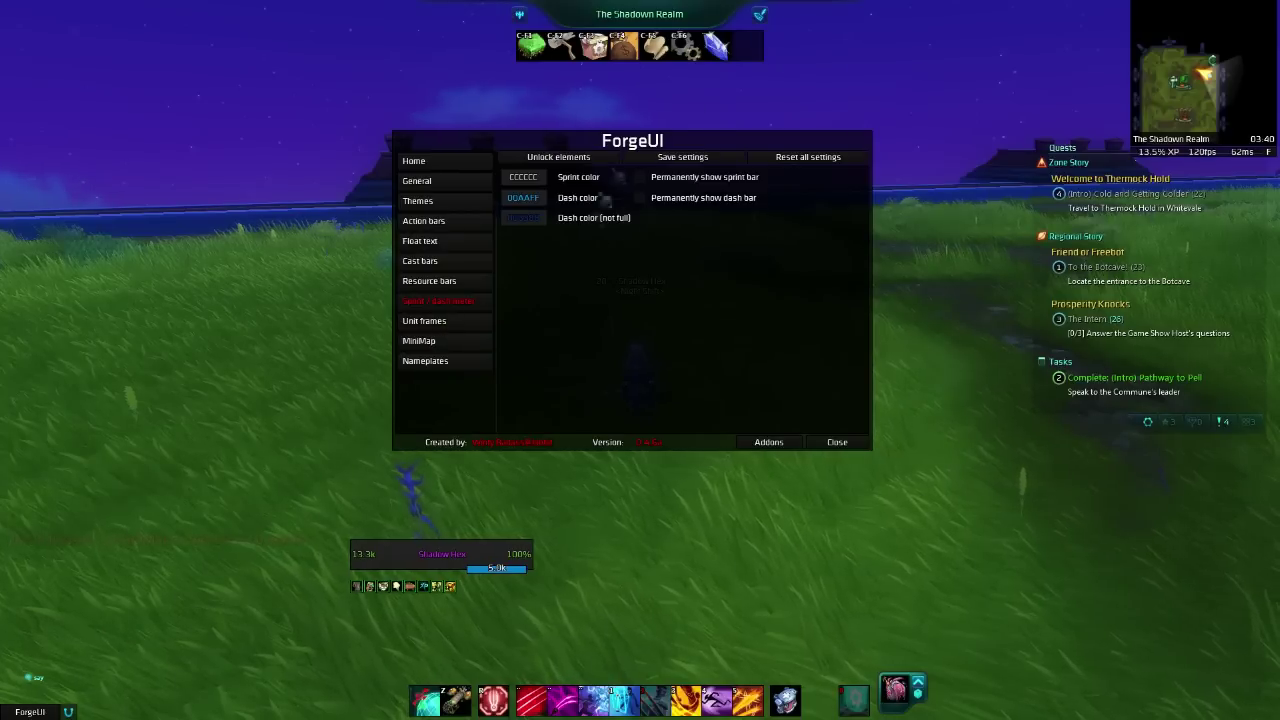
left_click(450, 321)
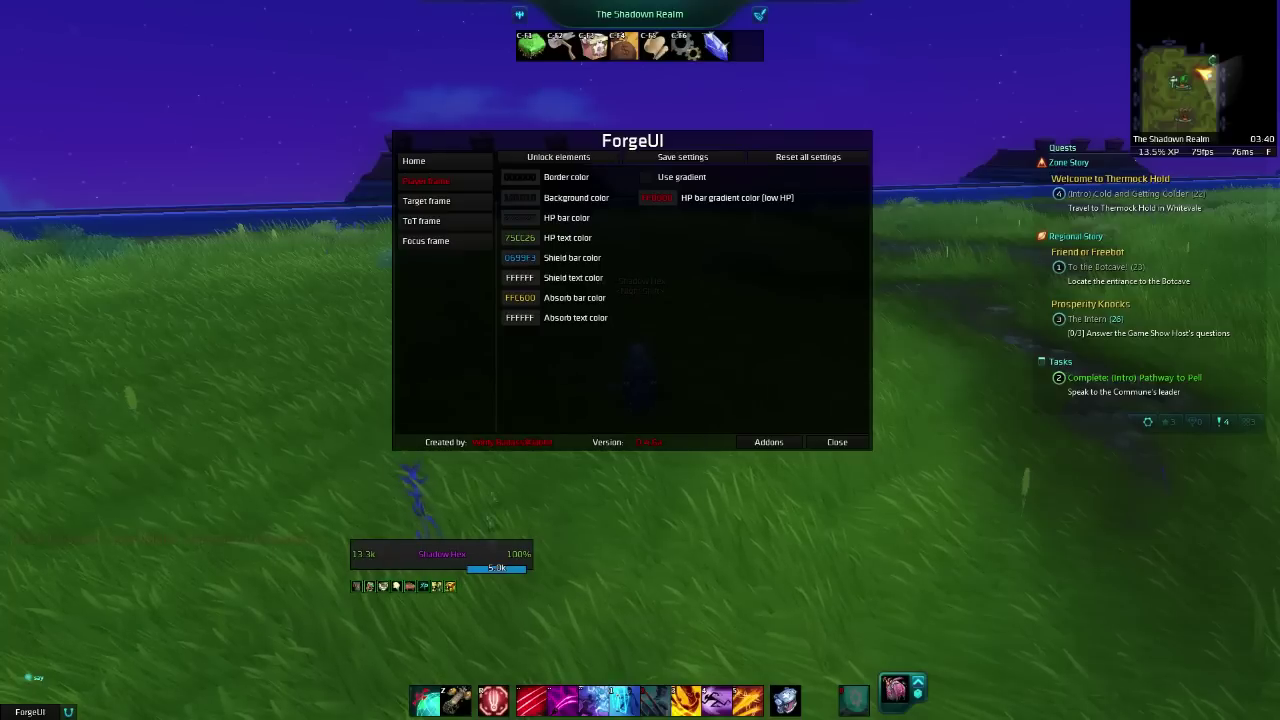
- Target Shadow Hex, move its unit frame, and tick Use gradient for the Player frame HP bar
key("F1")
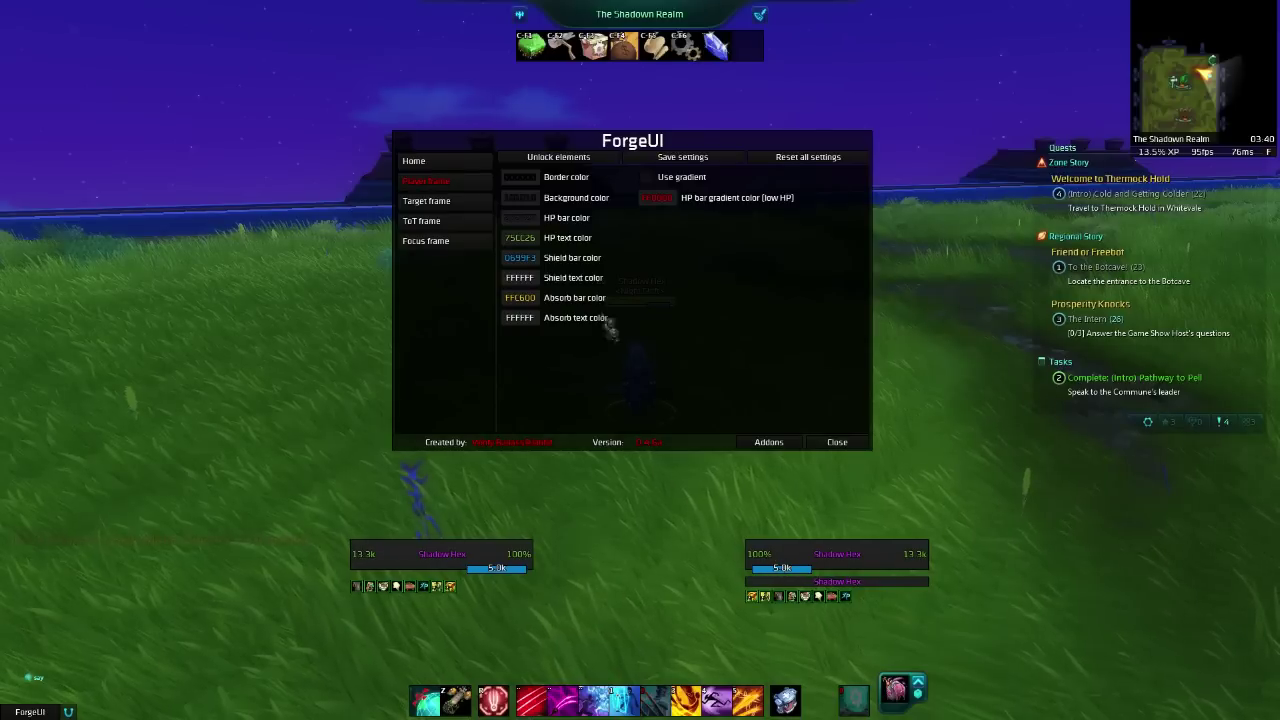
left_click_drag(877, 592, 940, 508)
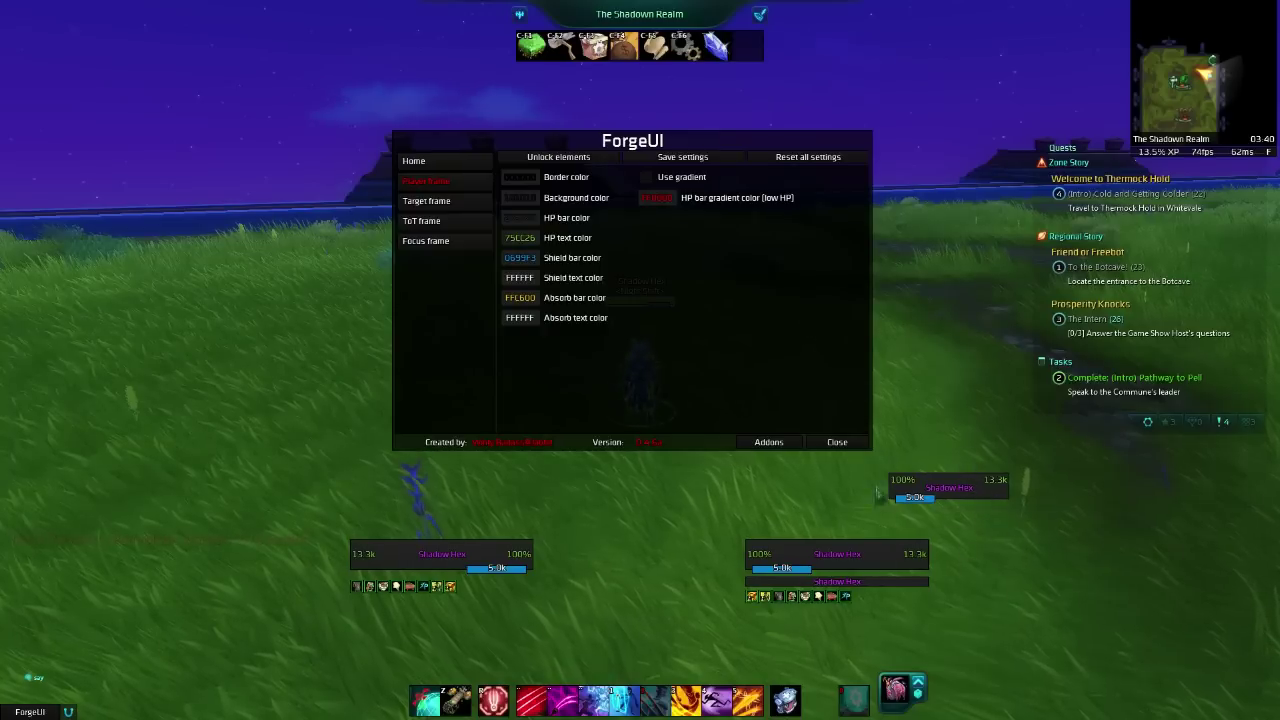
left_click(437, 240)
left_click(421, 221)
left_click(443, 246)
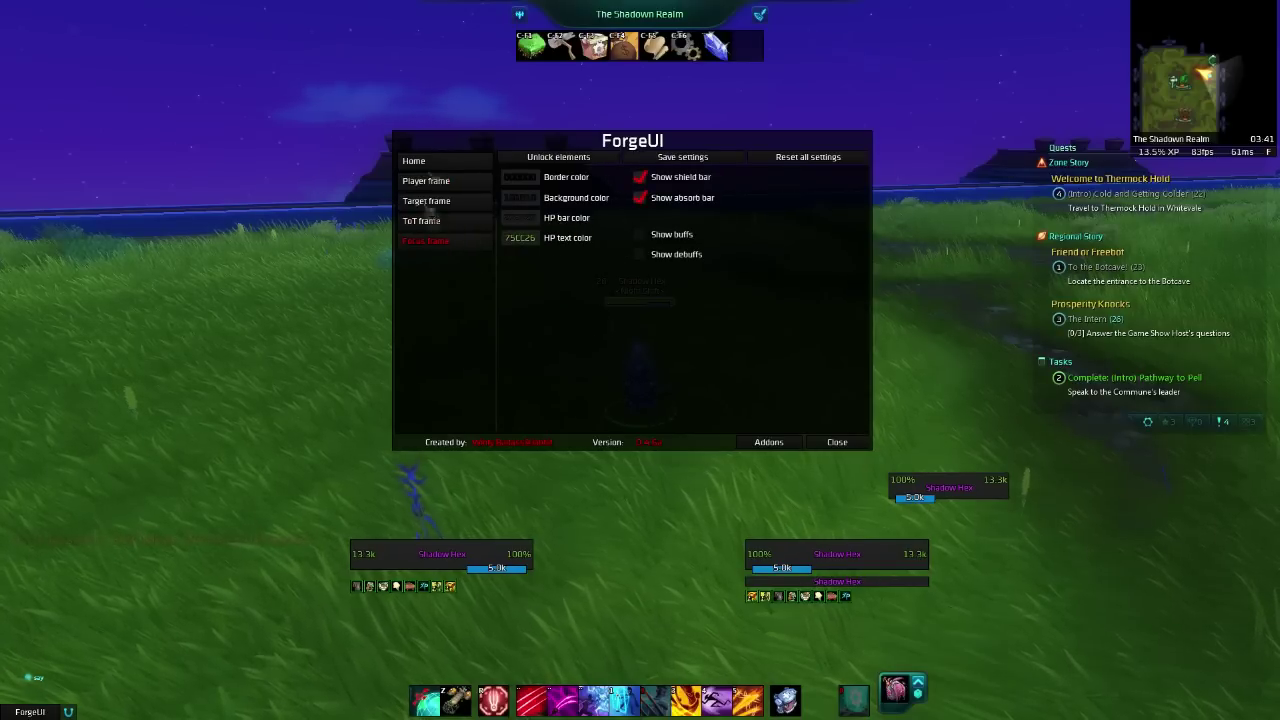
left_click(451, 186)
left_click(647, 178)
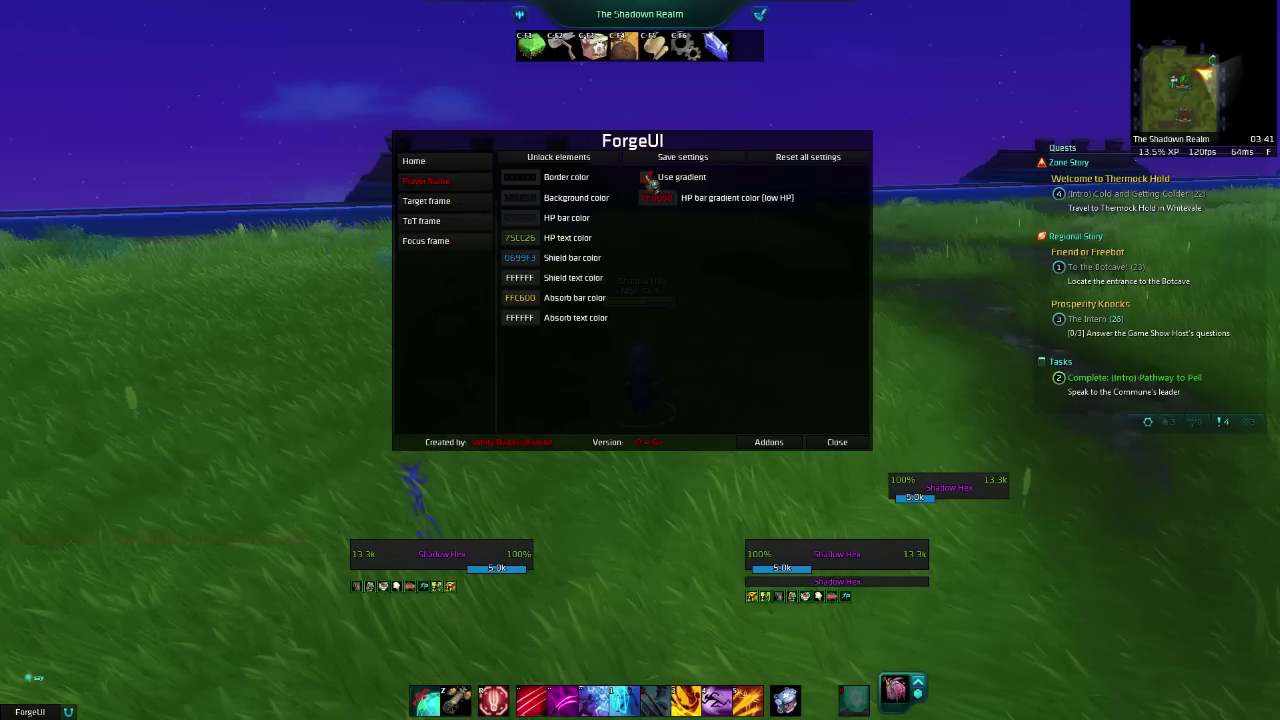